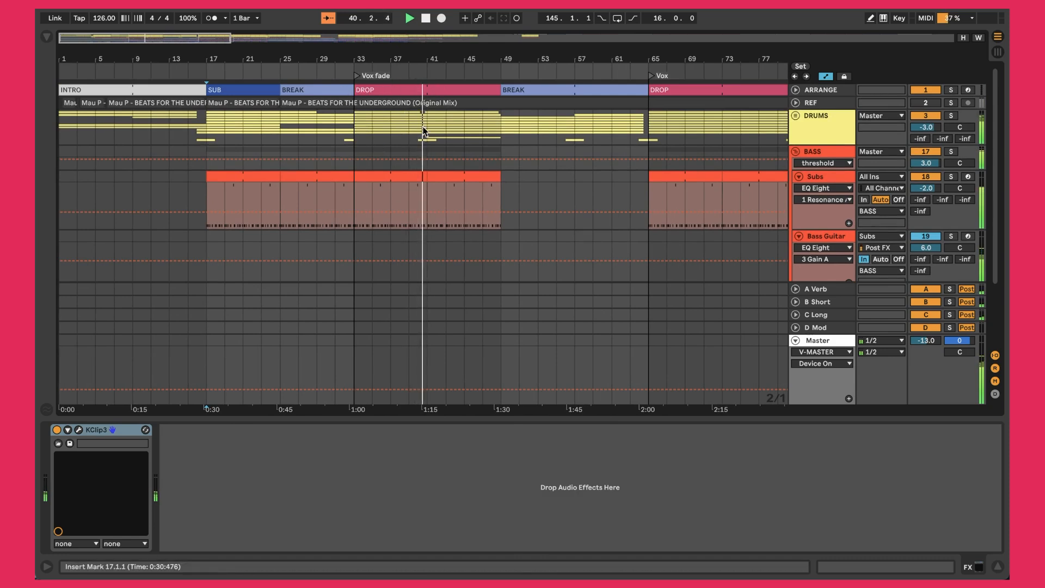
Fold the BASS group and zoom the arrangement out to view the song from INTRO to OUTRO
click(796, 153)
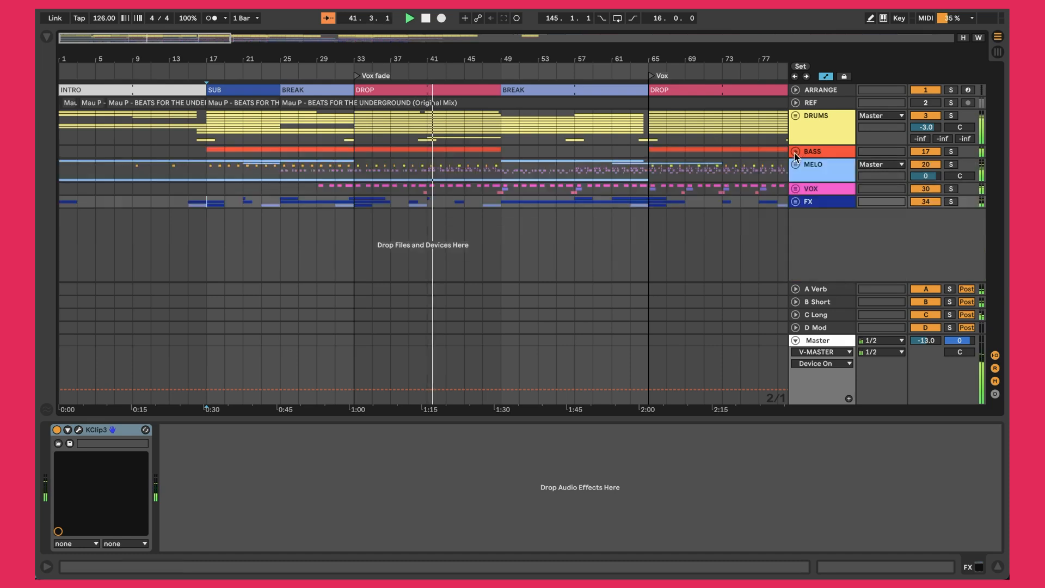
drag(487, 60, 231, 30)
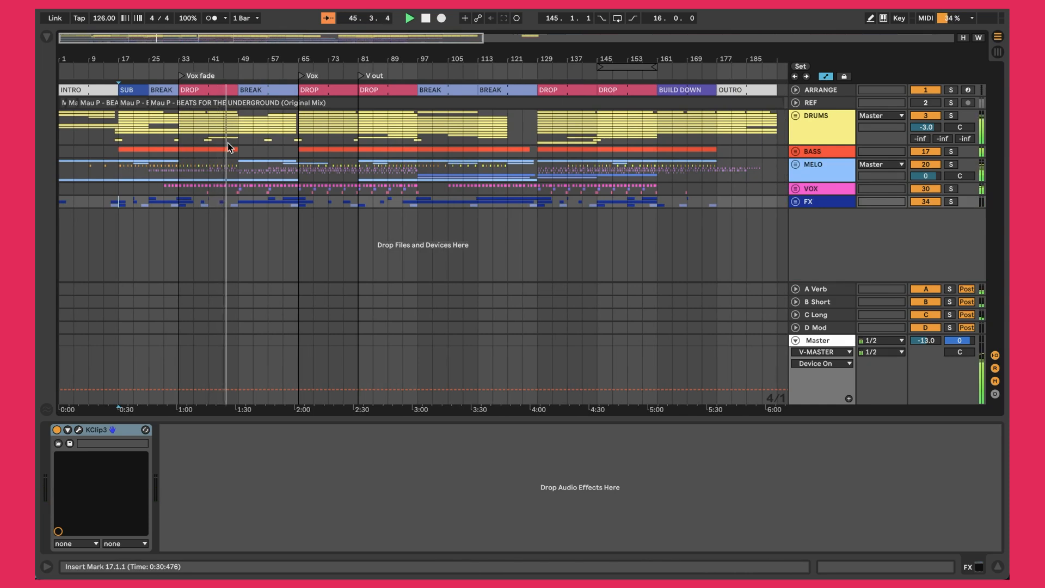
drag(200, 58, 200, 75)
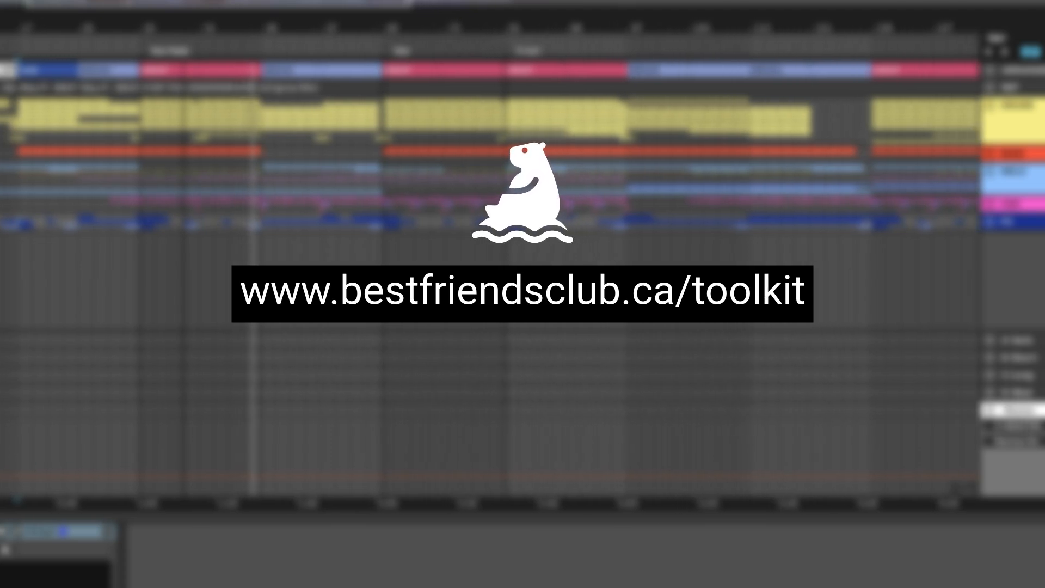
drag(183, 28, 183, 77)
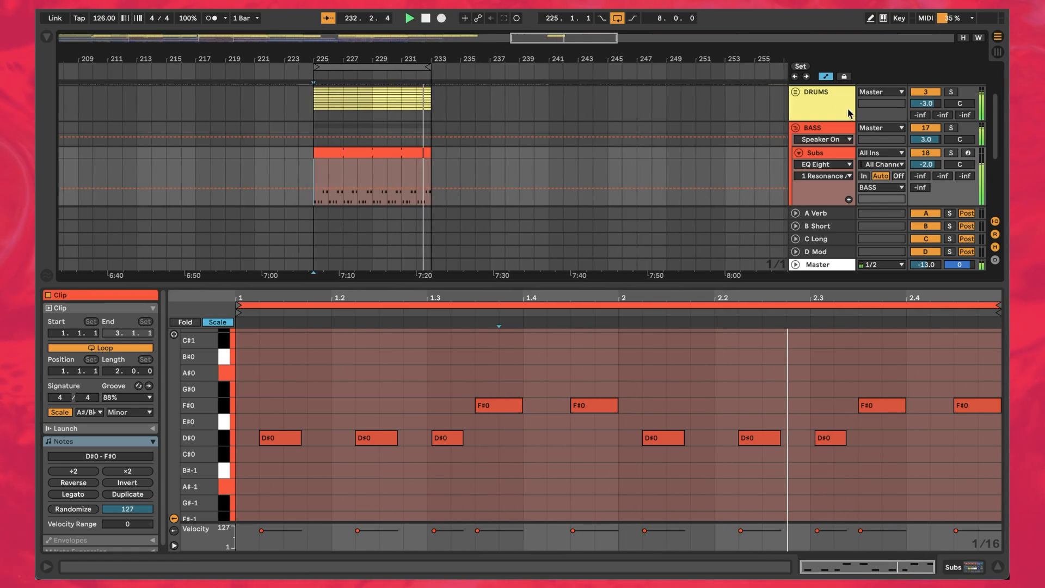
Mute the DRUMS group to hear the bass loop without it, and reactivate the drums
click(922, 95)
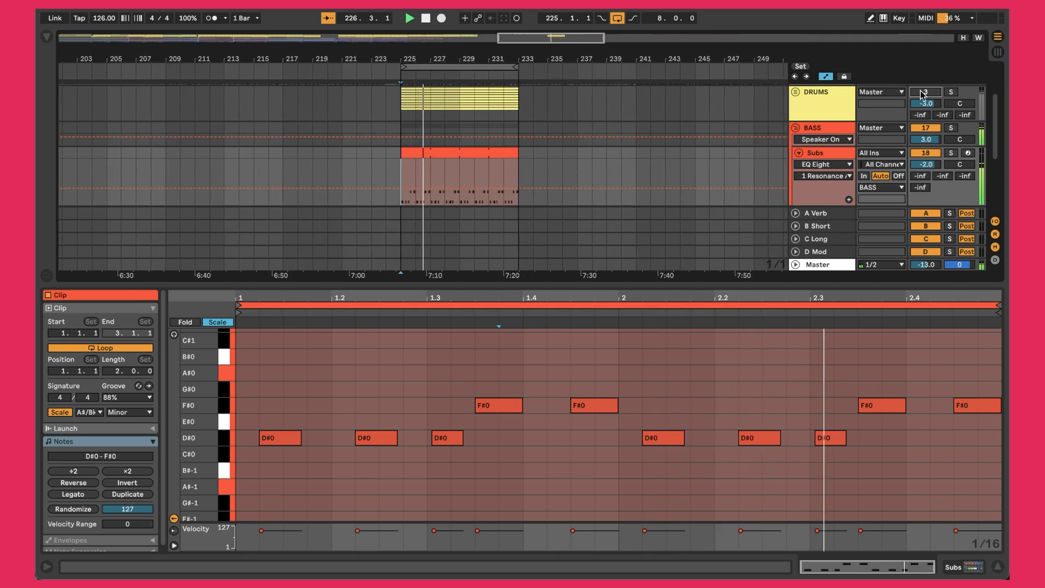
click(923, 95)
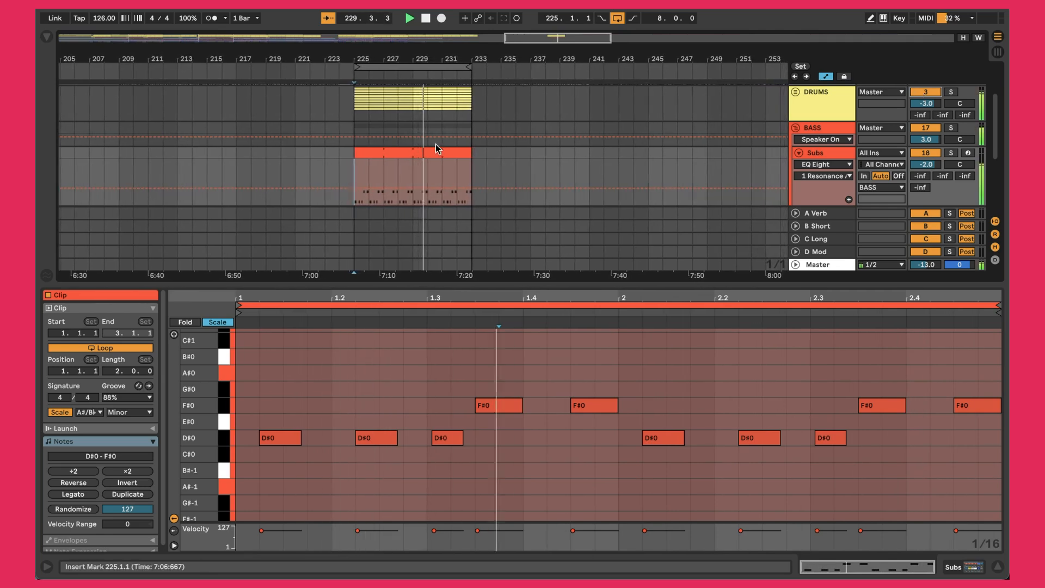
Solo the REF track to hear the reference song's SUB section, and release the solo
scroll(436, 144, up, 5)
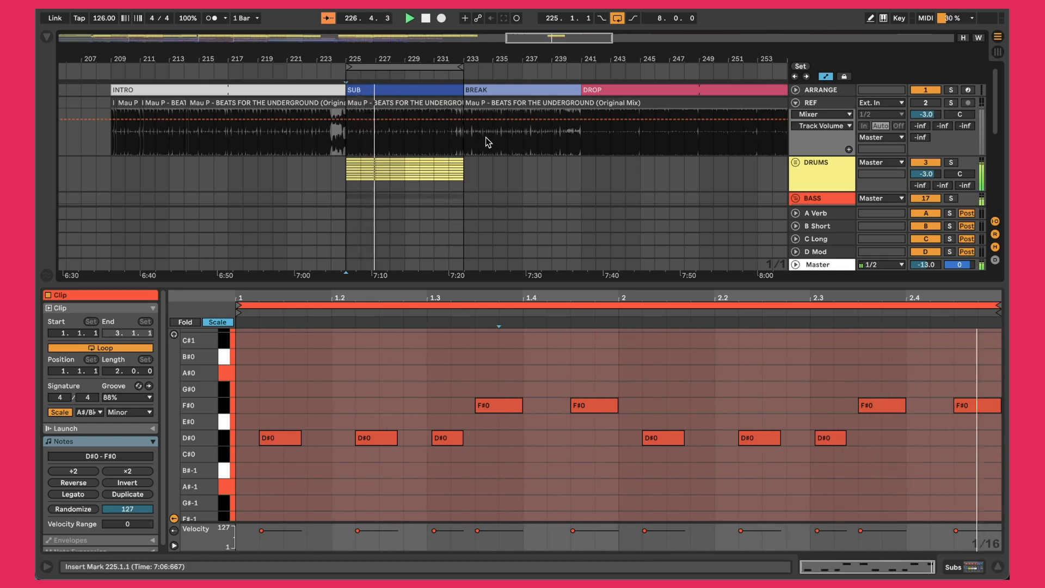
key(s)
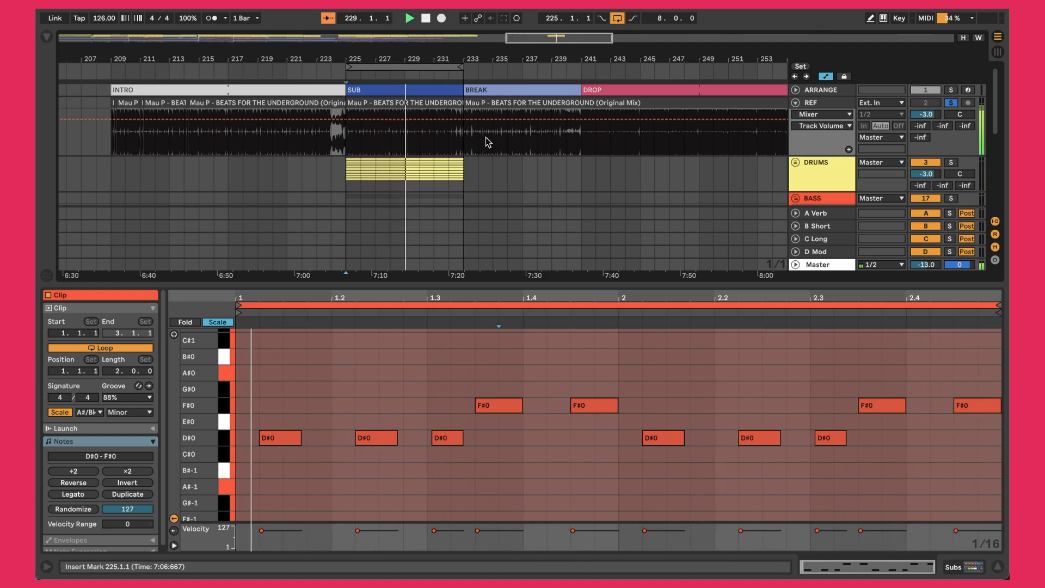
key(s)
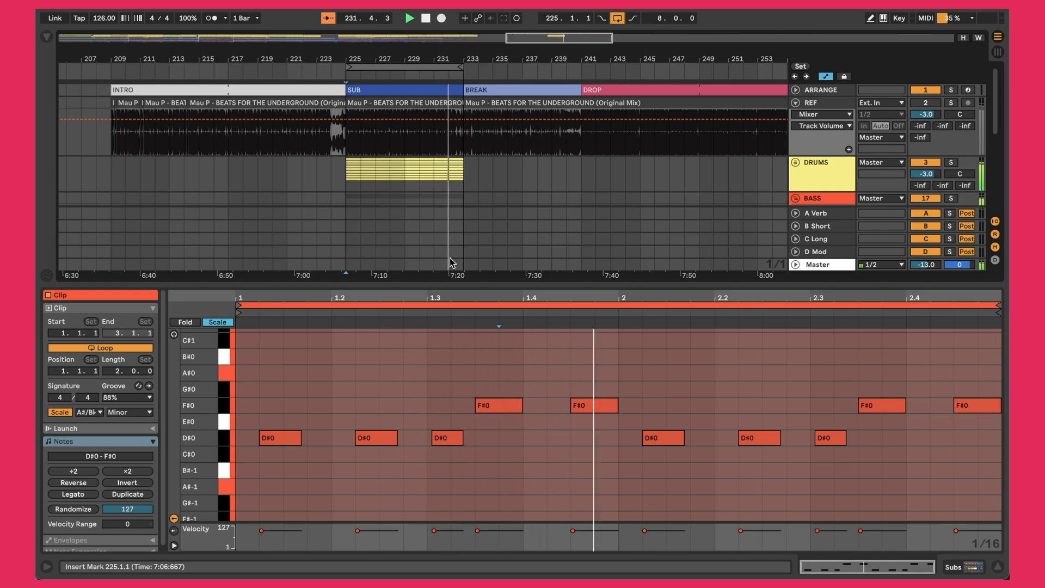
Give the arrangement more height above the clip editor and deactivate the Bass Guitar track in the BASS group
click(368, 357)
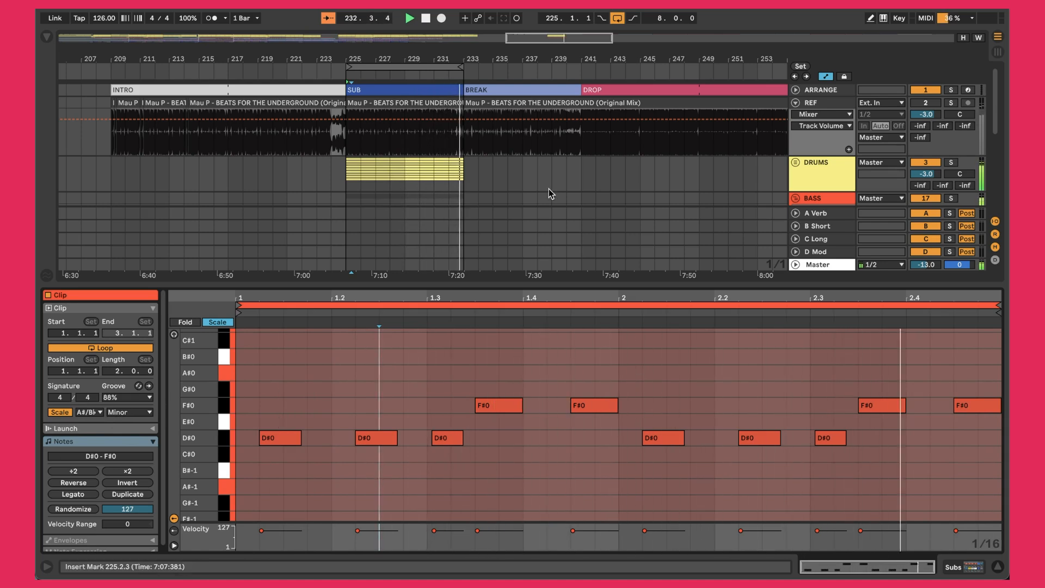
scroll(549, 188, down, 5)
scroll(549, 189, down, 2)
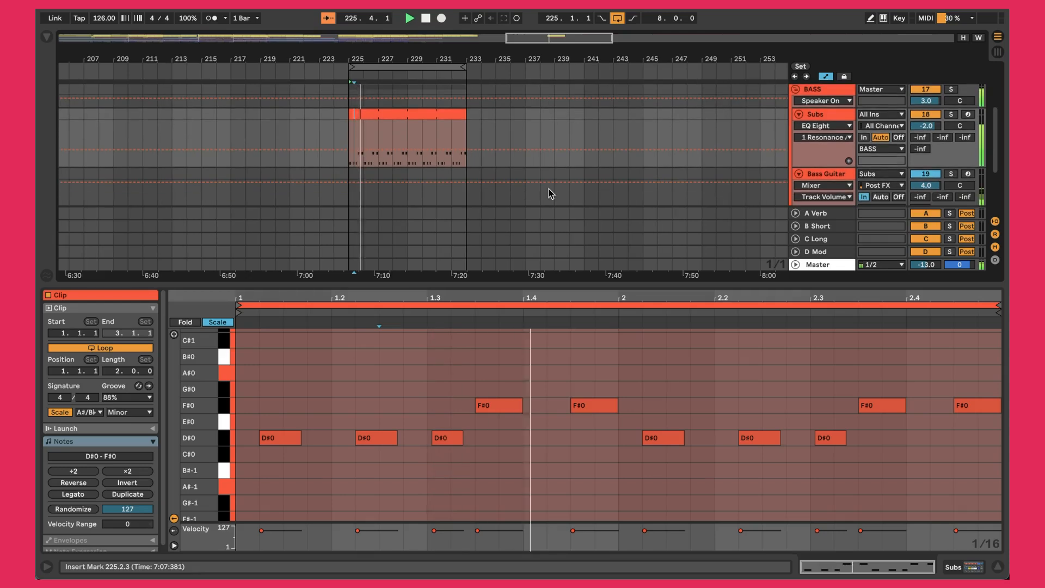
scroll(548, 187, up, 1)
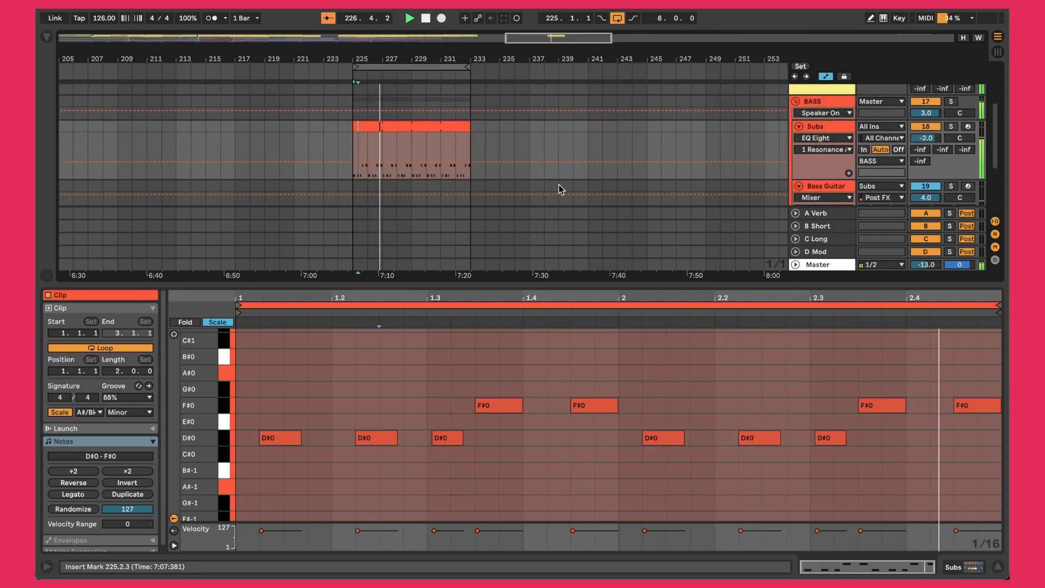
scroll(815, 120, down, 2)
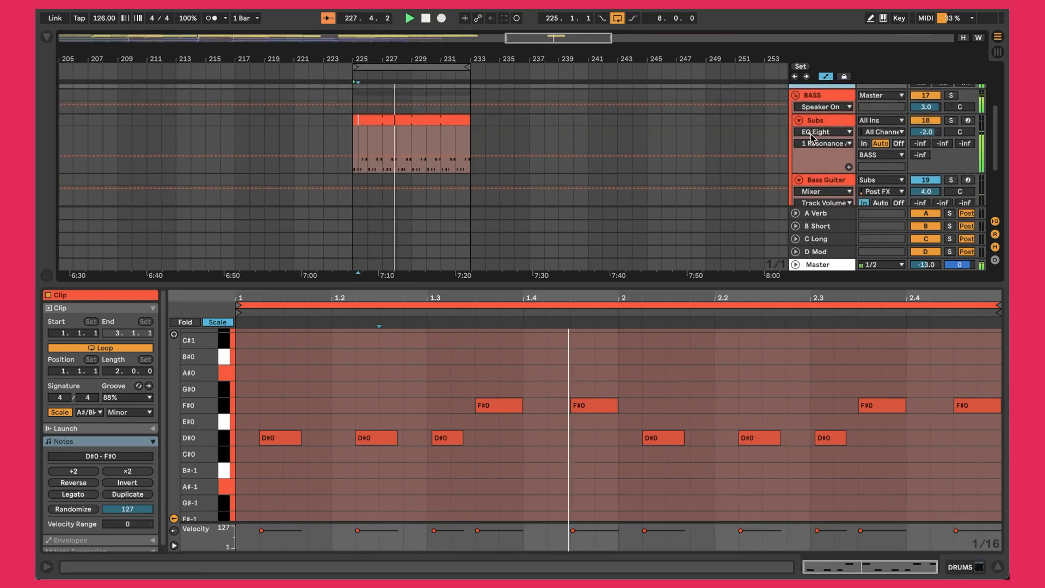
drag(735, 282, 736, 353)
click(827, 142)
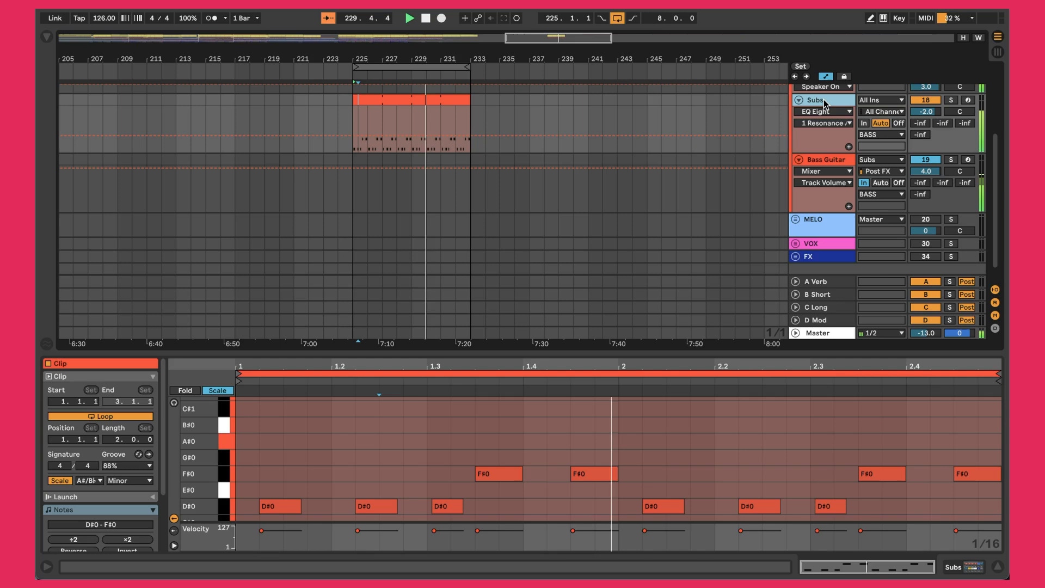
click(927, 161)
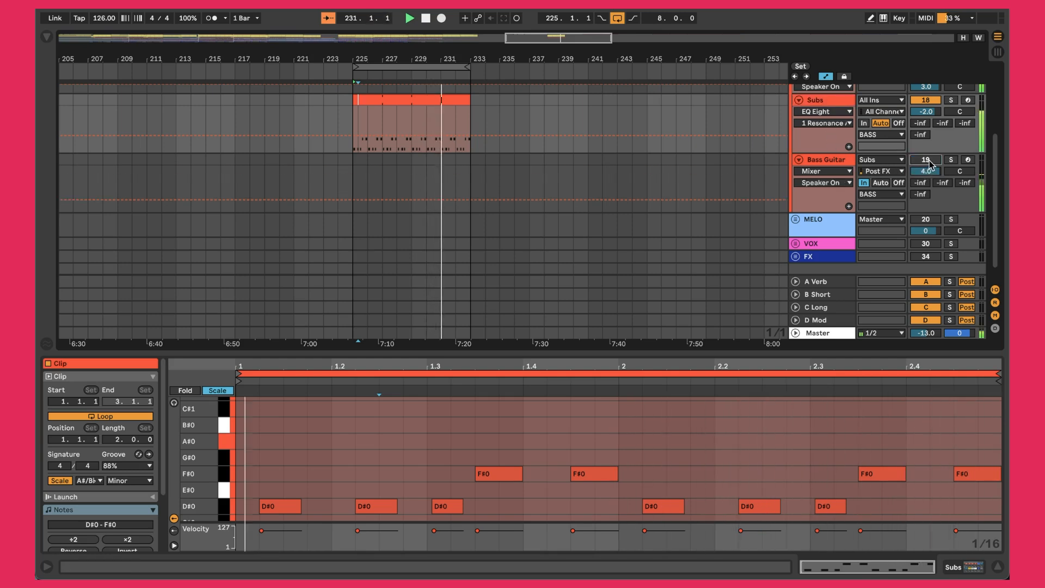
Open the Subs track's V-Sub 2 rack, examine the devices inside it, and hide its device chain again
click(826, 101)
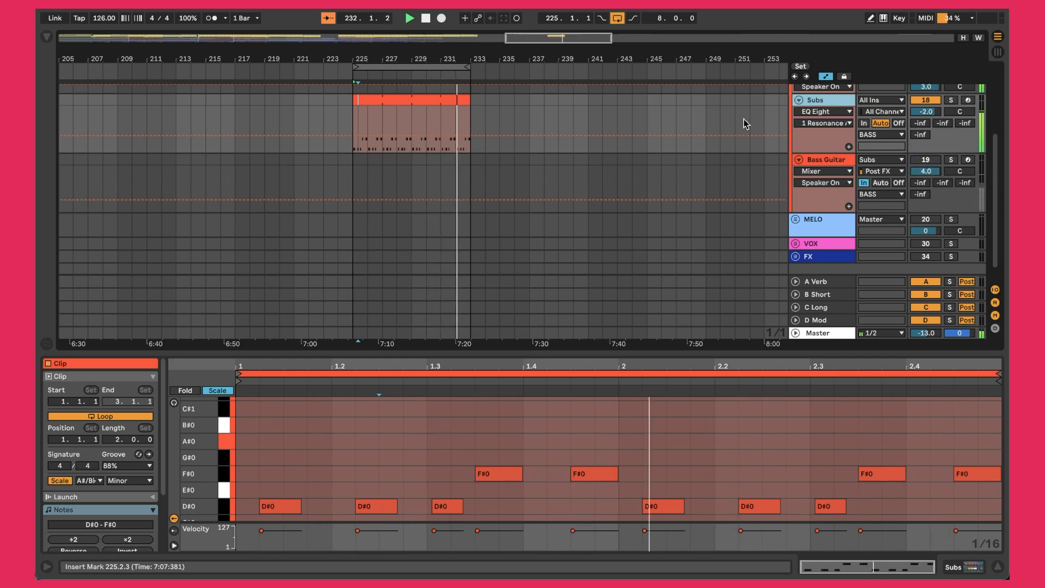
scroll(689, 134, up, 1)
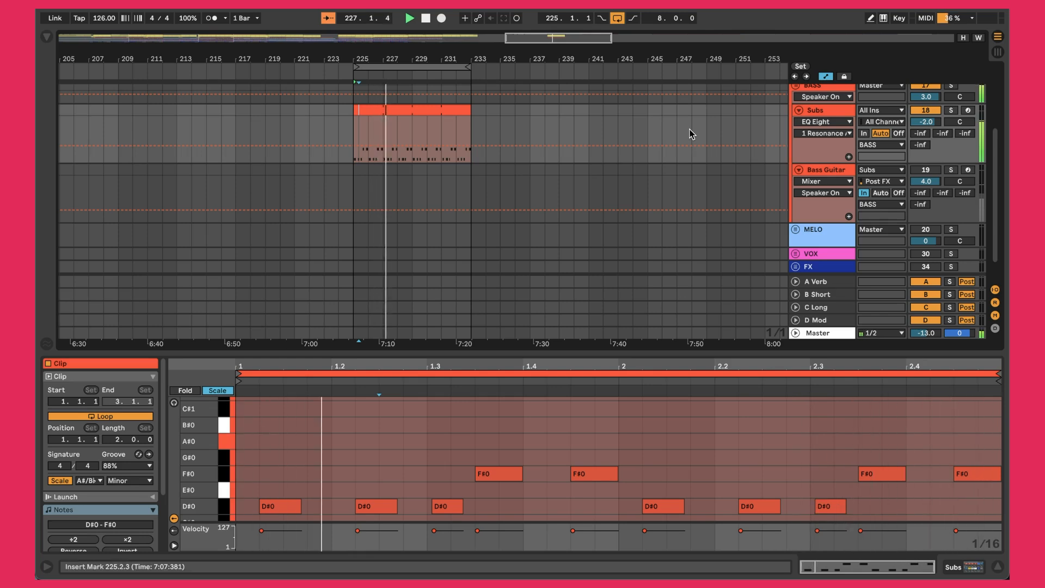
click(810, 113)
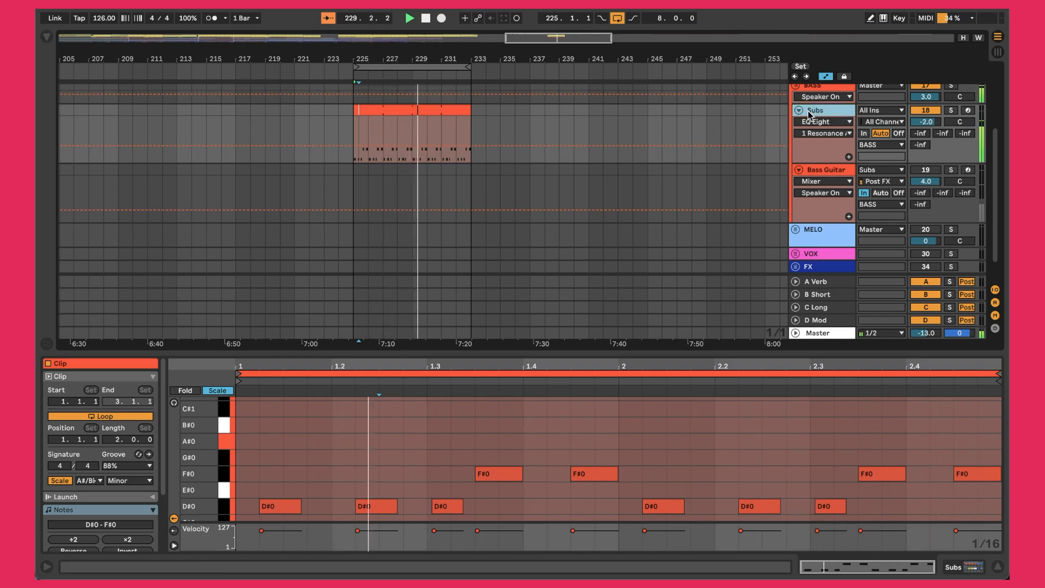
double_click(817, 110)
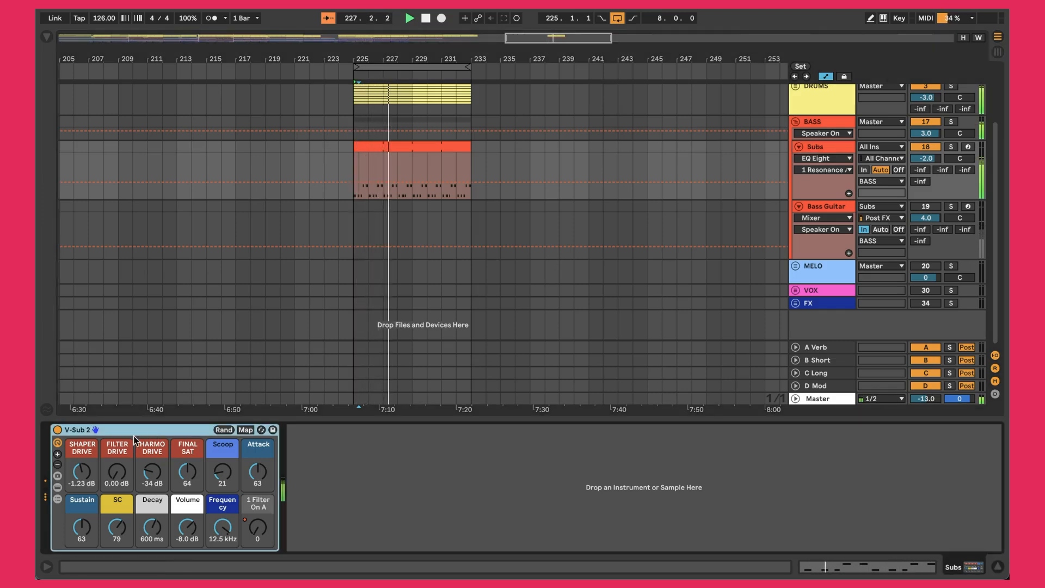
click(58, 487)
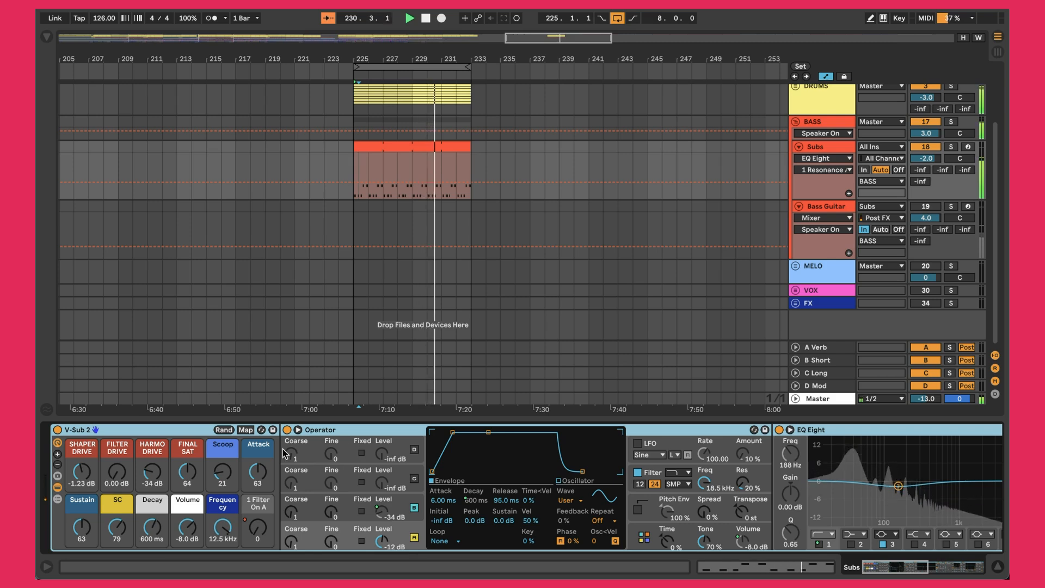
click(58, 488)
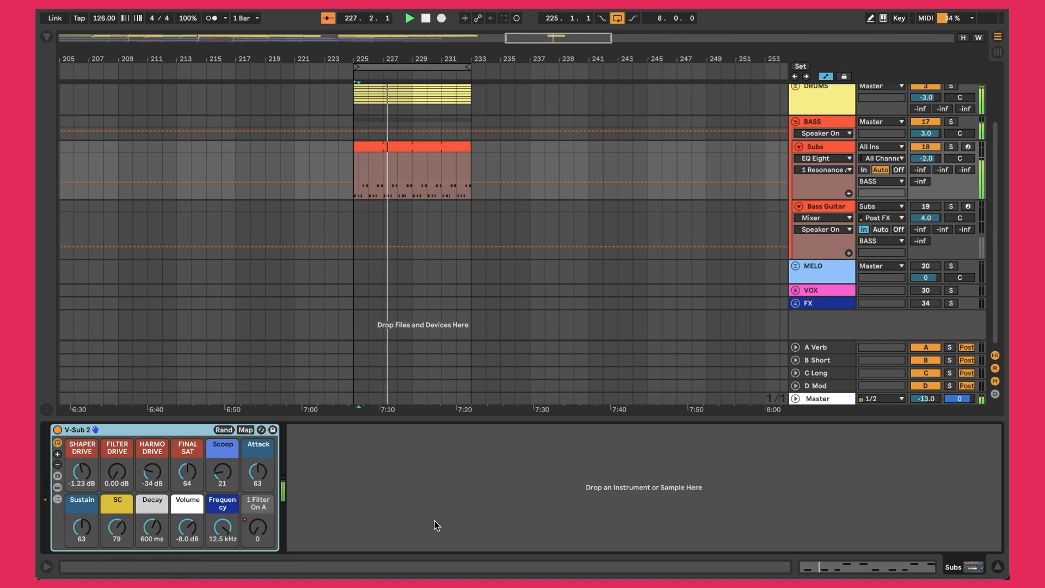
Reactivate the Bass Guitar track, audition it in solo, and return to the full mix
click(924, 208)
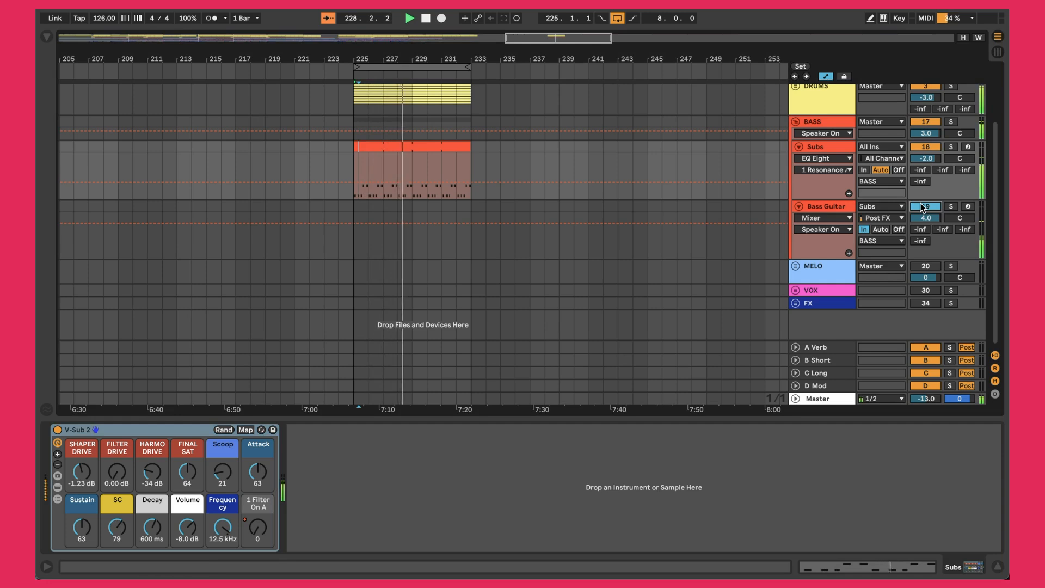
click(953, 206)
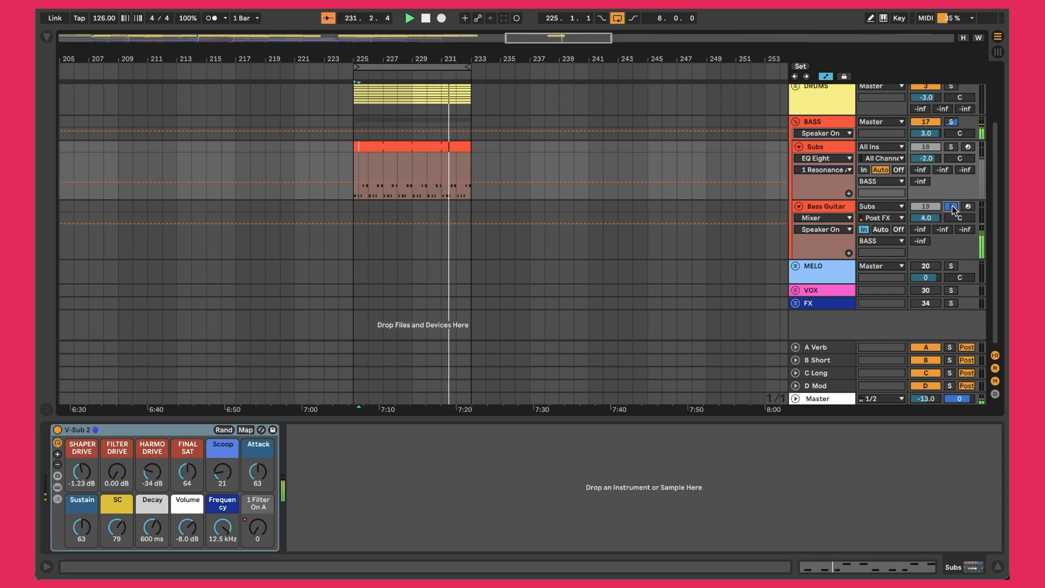
click(952, 206)
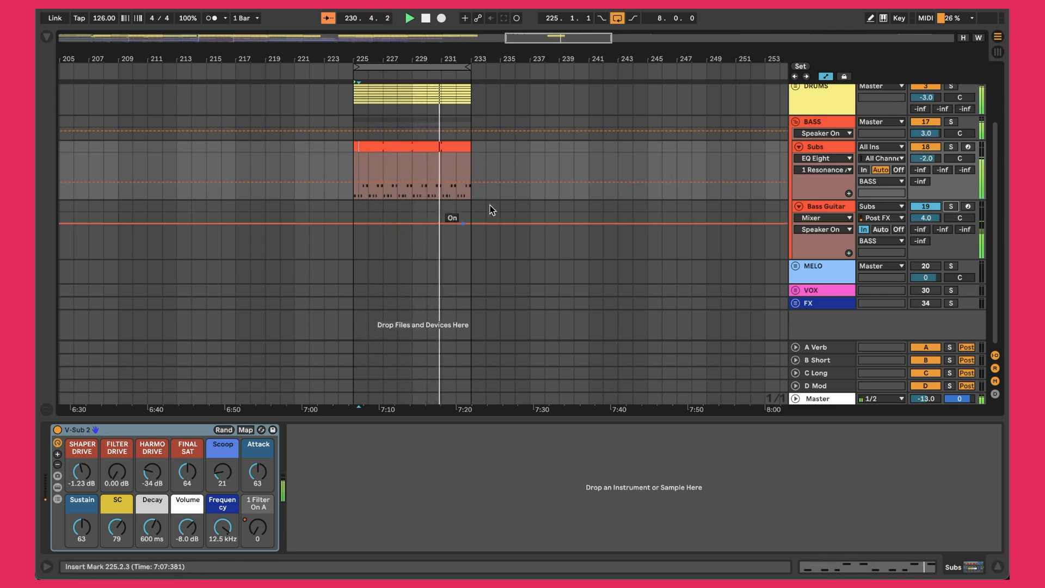
Choose Subs as the MIDI input source of the Bass Guitar track
click(854, 208)
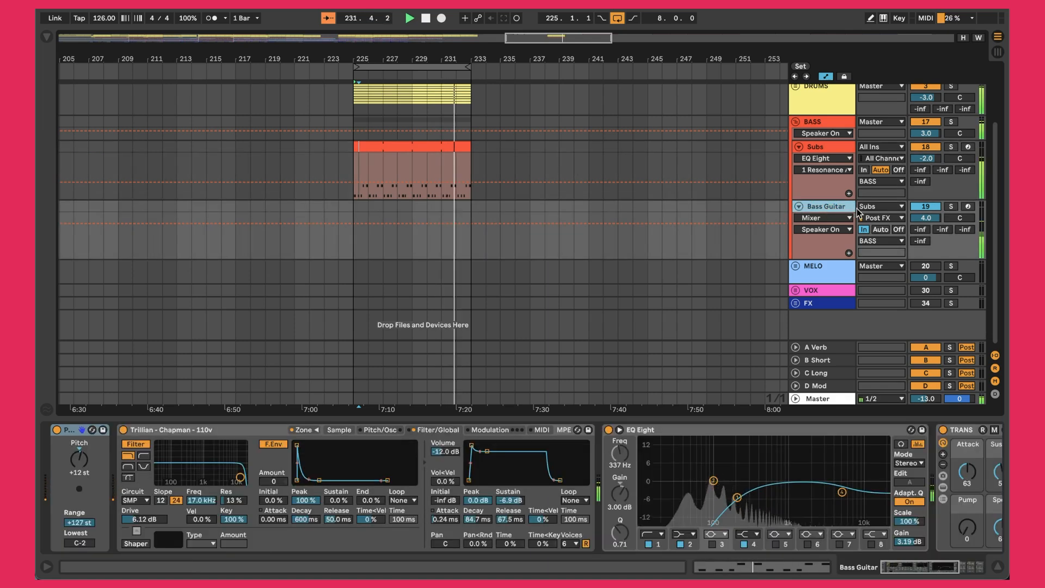
click(875, 206)
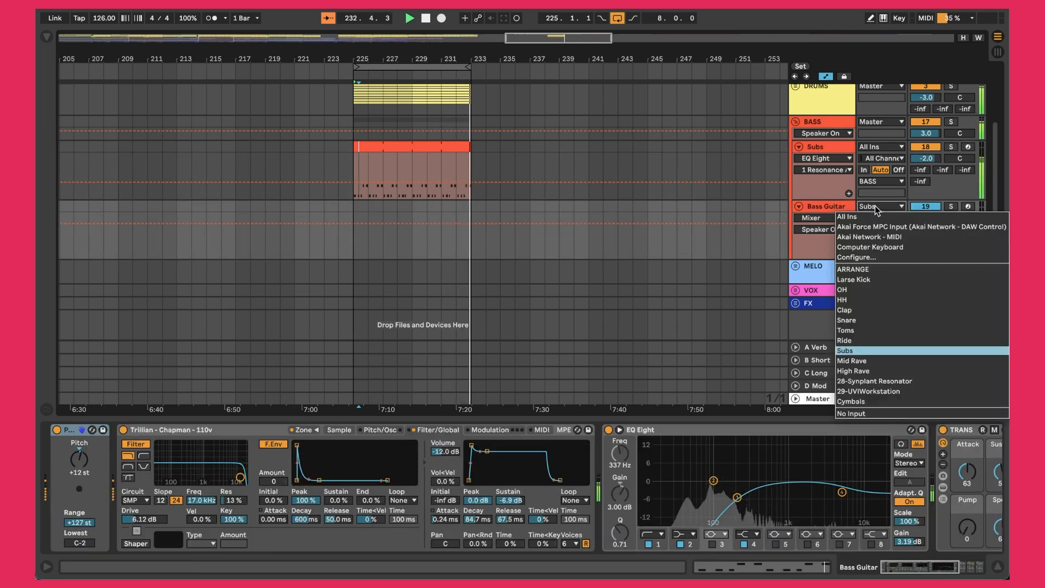
click(877, 346)
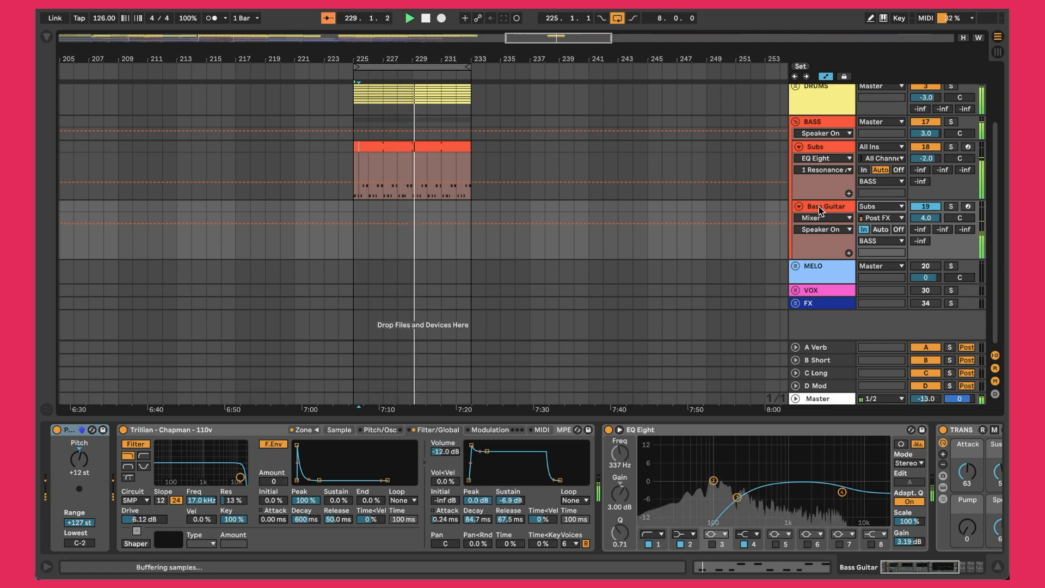
Select the Subs MIDI clip and inspect the Bass Guitar track's Pitch device alongside it
click(386, 144)
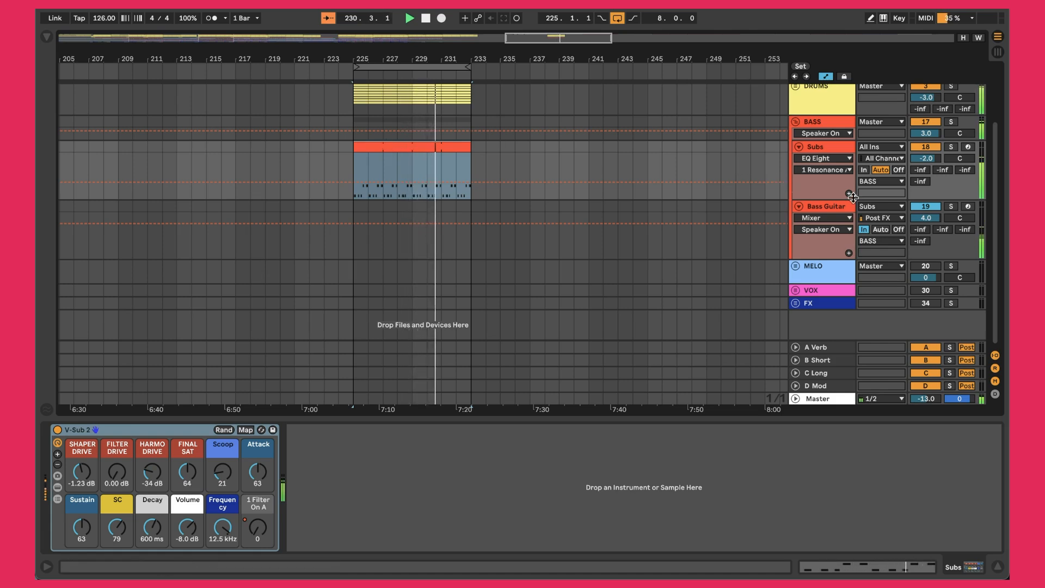
click(815, 207)
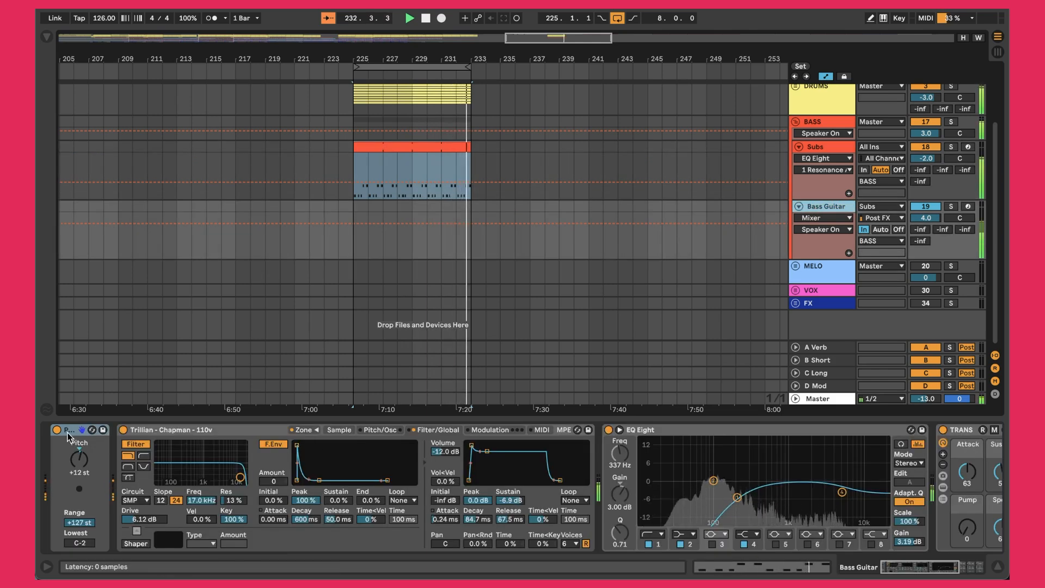
click(406, 147)
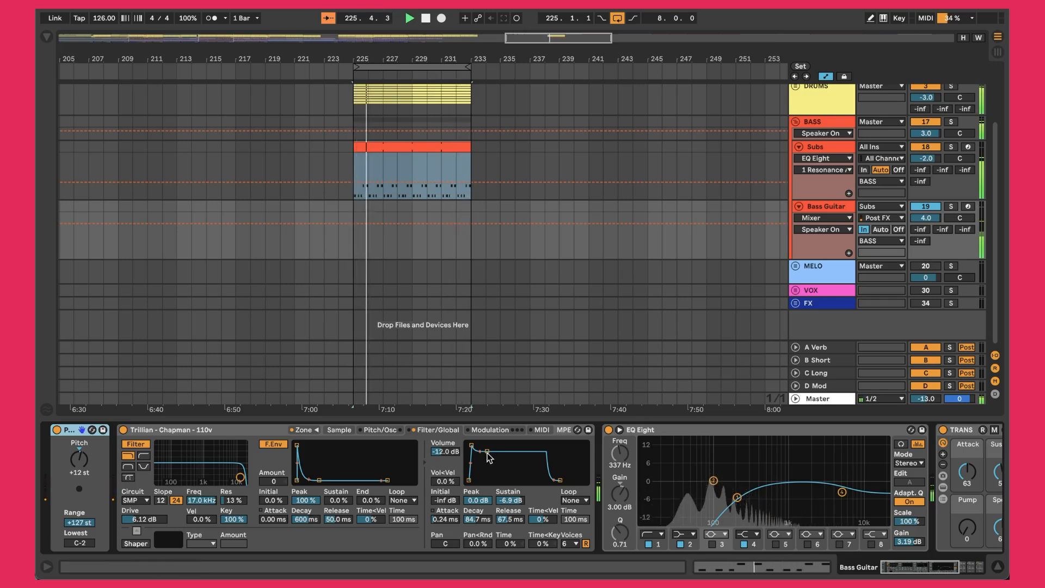
Examine band 1 of the Bass Guitar's EQ Eight and the TRANS, WIDTH and sidechain racks after it
scroll(488, 457, right, 1)
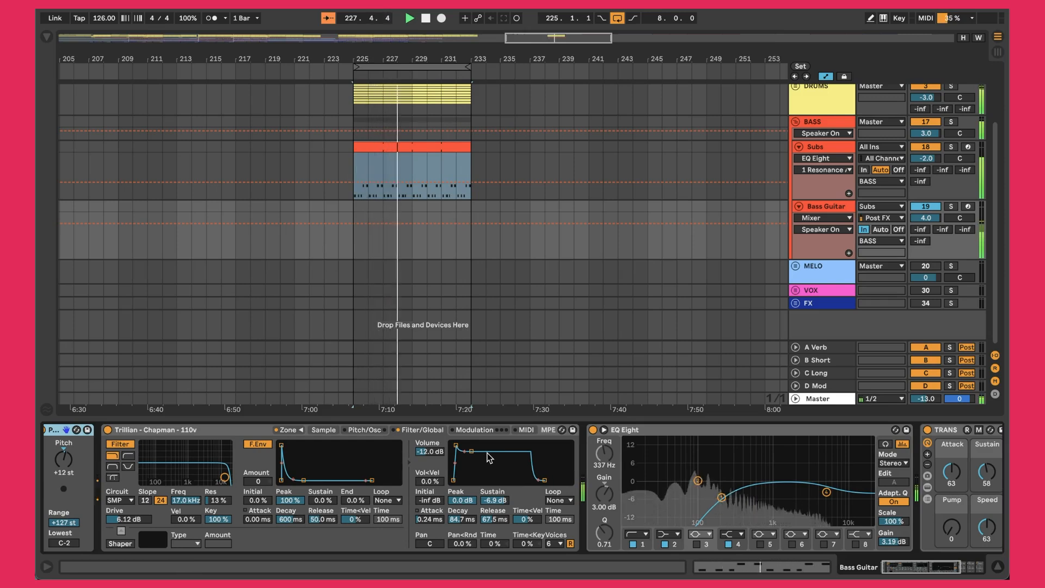
click(710, 432)
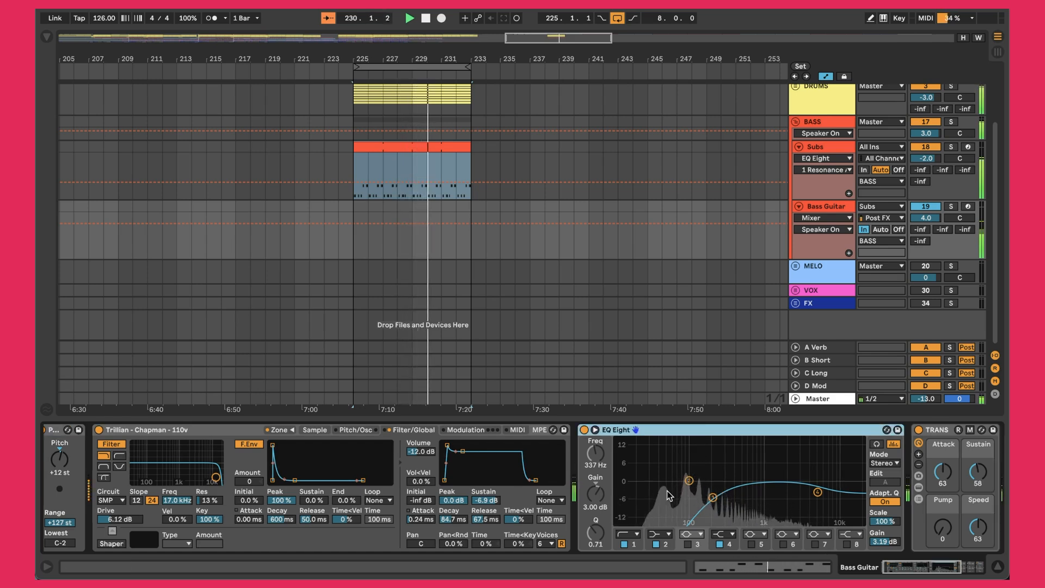
click(633, 544)
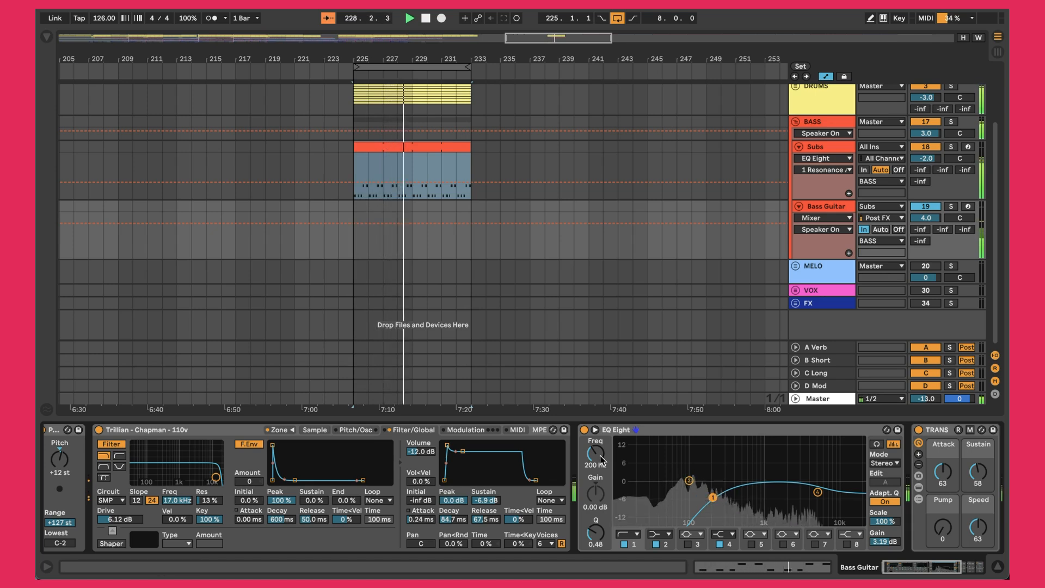
scroll(602, 460, right, 5)
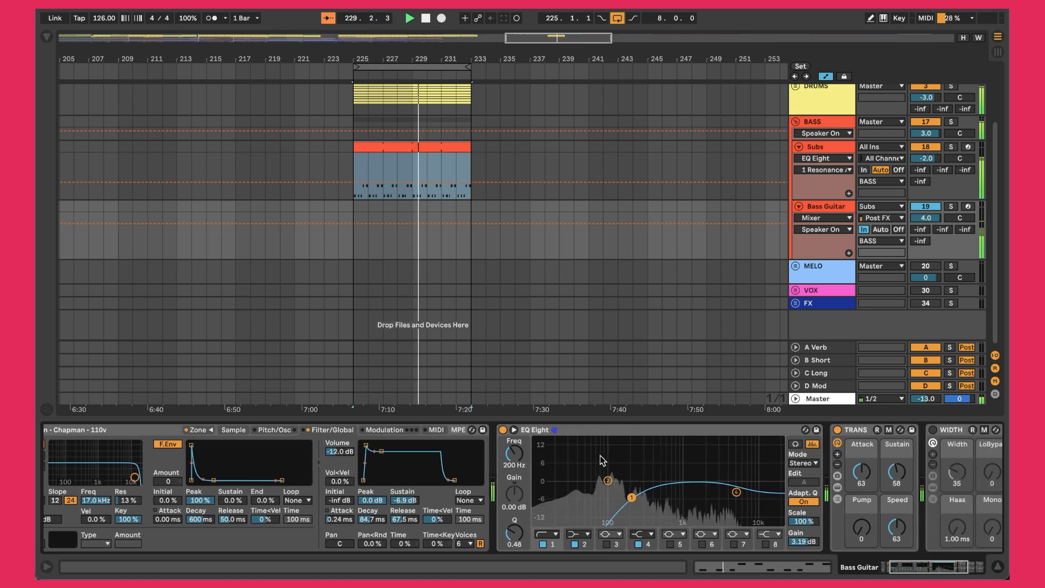
scroll(601, 461, right, 2)
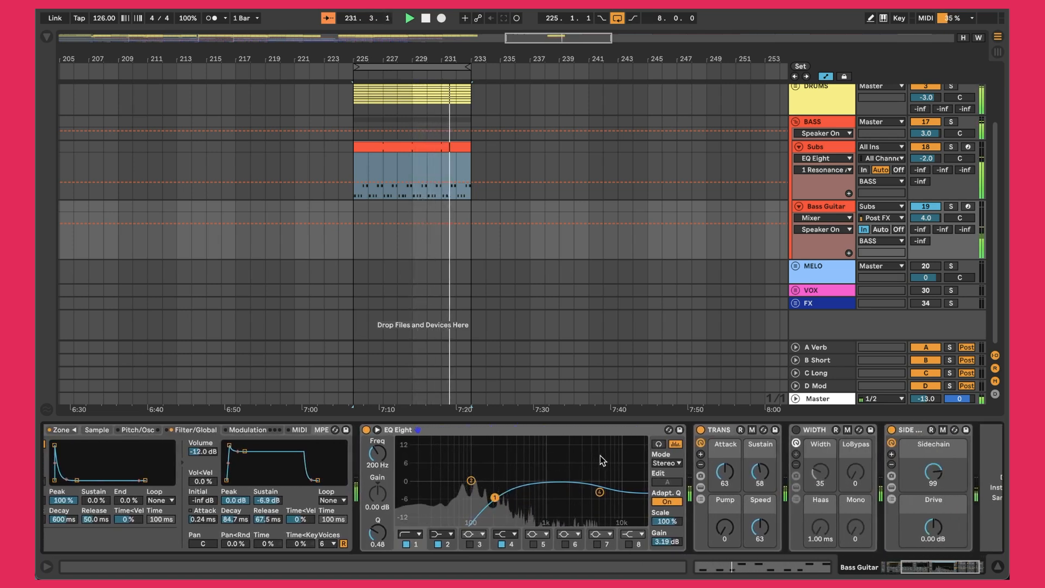
Review the Bass Guitar's TRANS rack, its sidechain rack, and then its EQ Eight again
scroll(626, 457, right, 3)
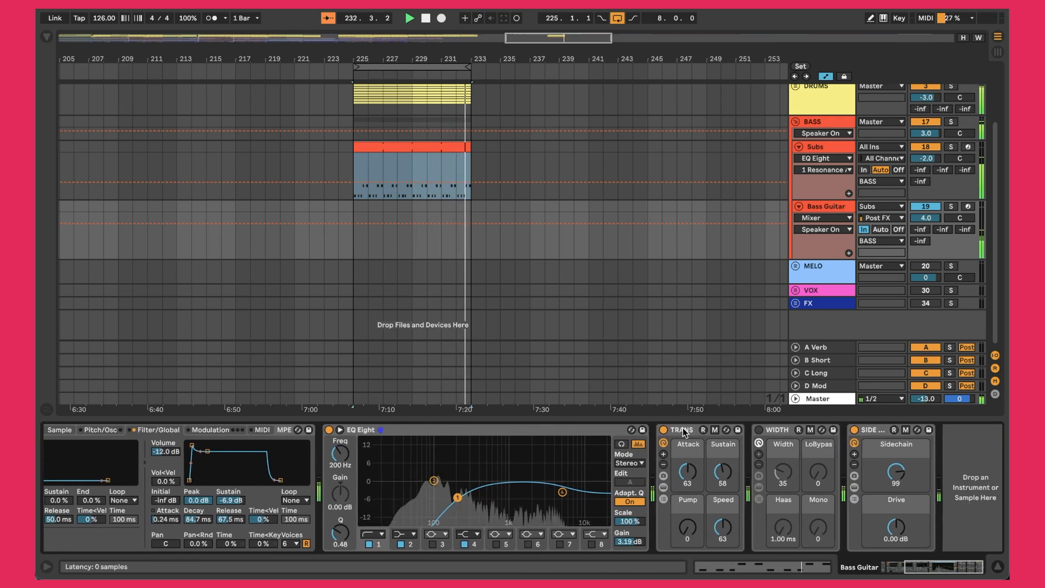
click(684, 431)
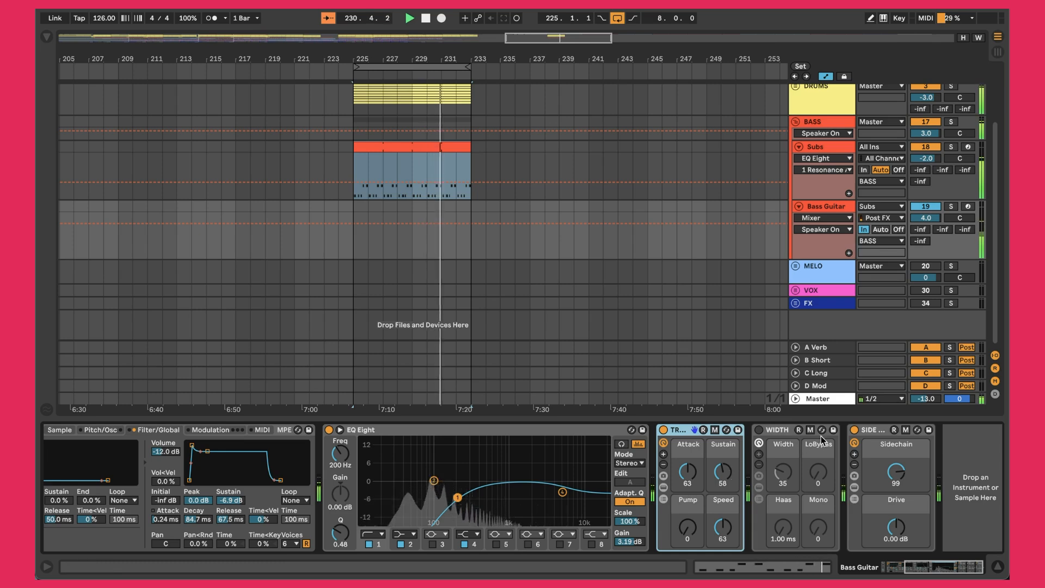
click(870, 433)
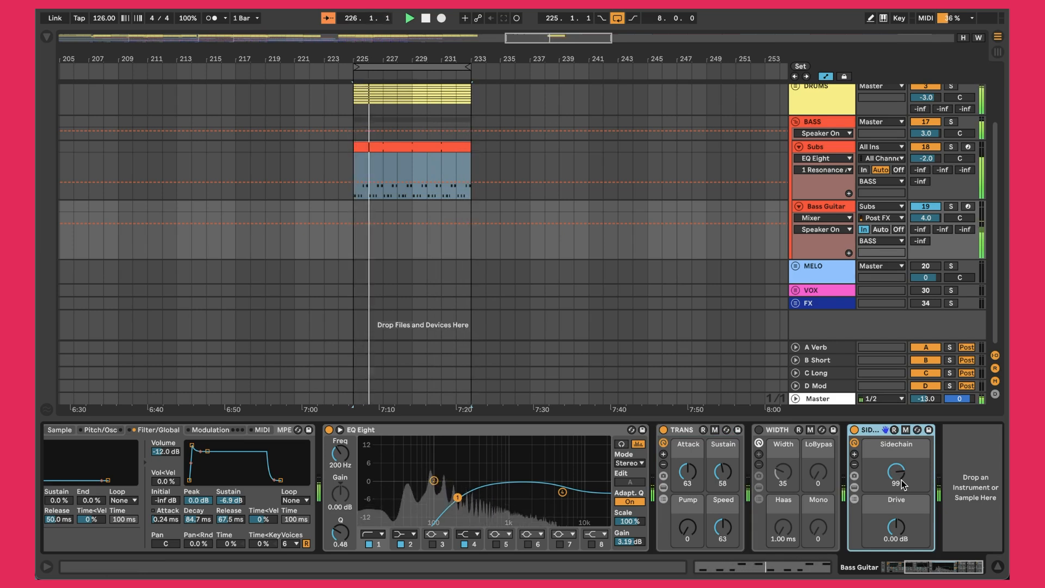
click(567, 437)
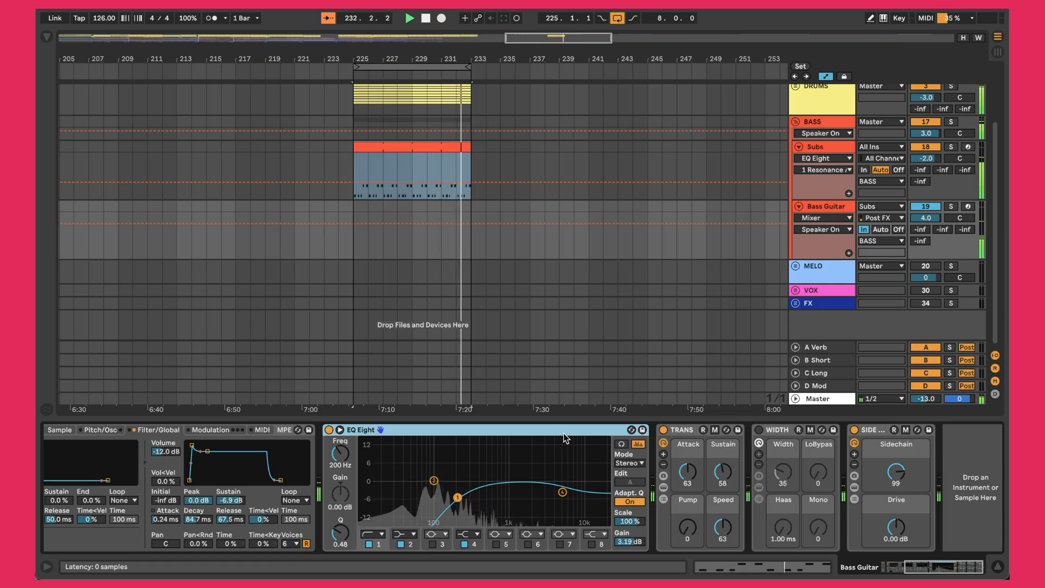
Show the BASS group's effects, inspect the KClip3 clipper's settings, reset its clipped level reading and close the plug-in window
scroll(681, 207, up, 2)
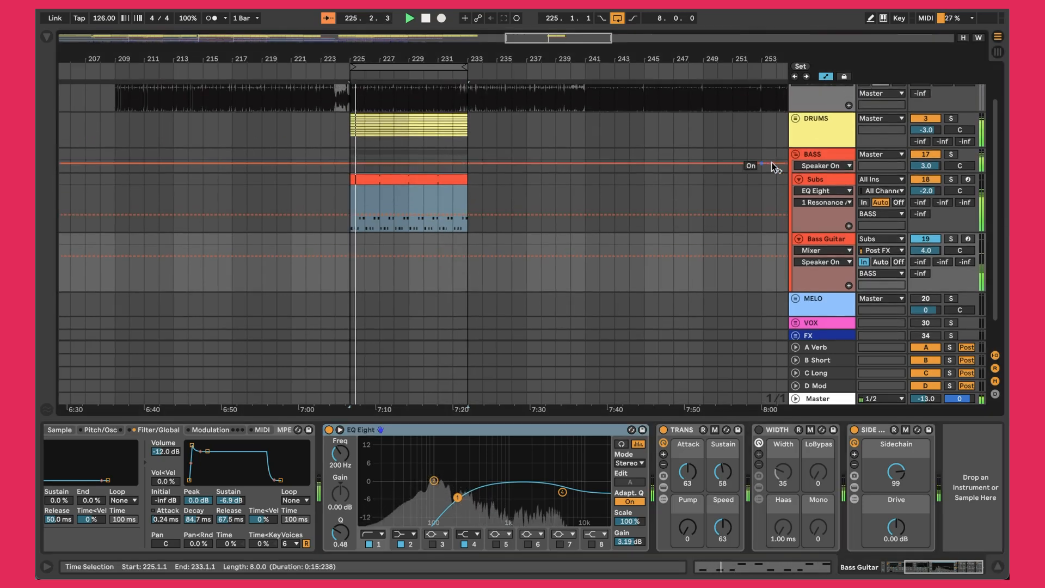
click(824, 155)
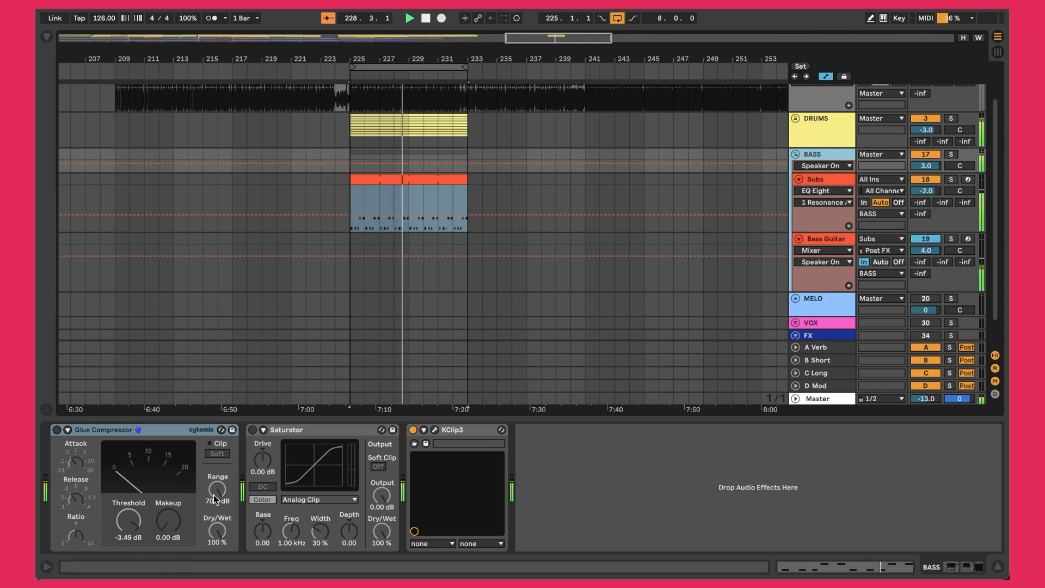
click(435, 430)
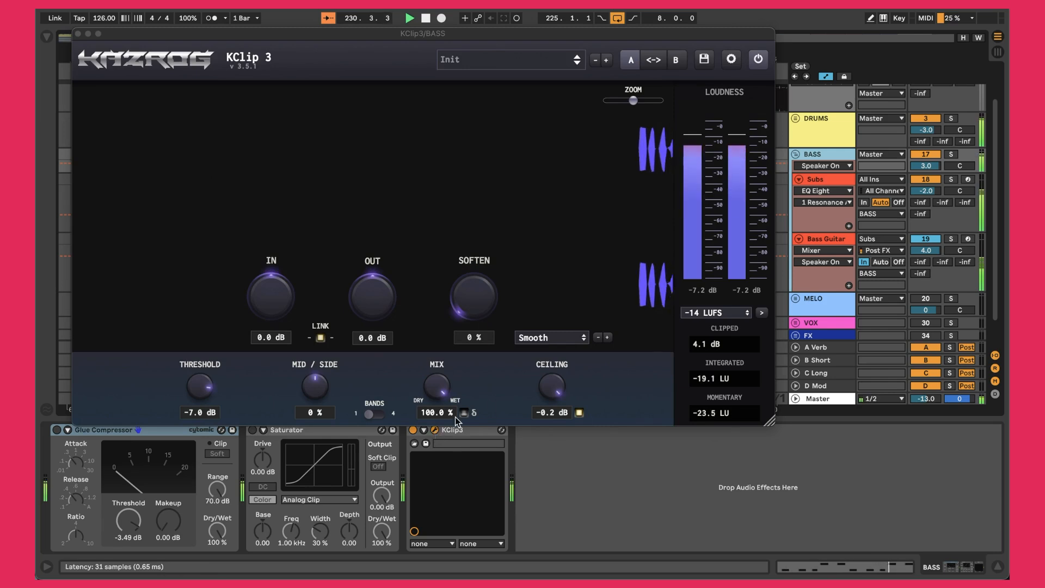
click(716, 345)
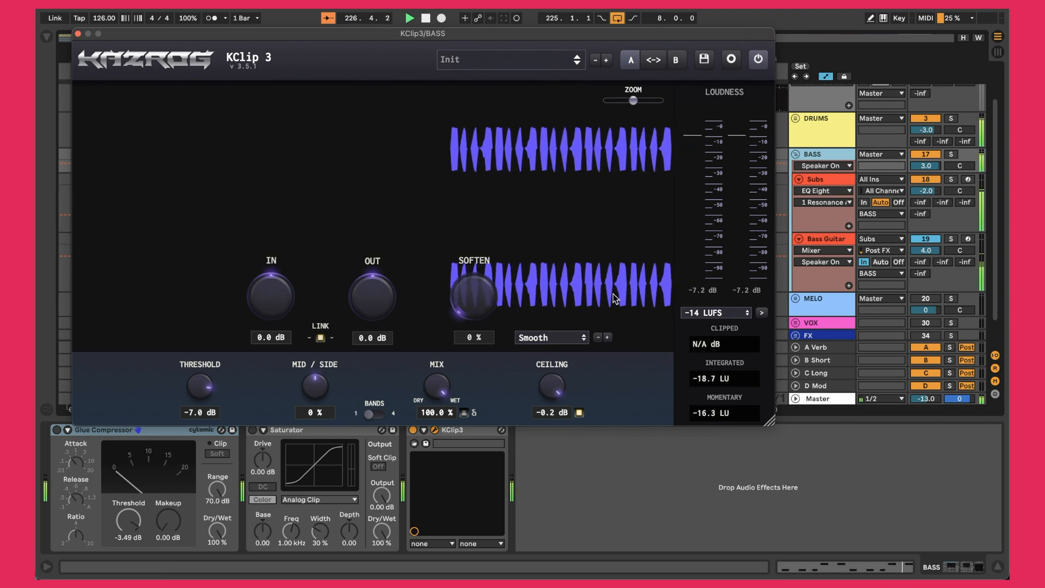
click(78, 34)
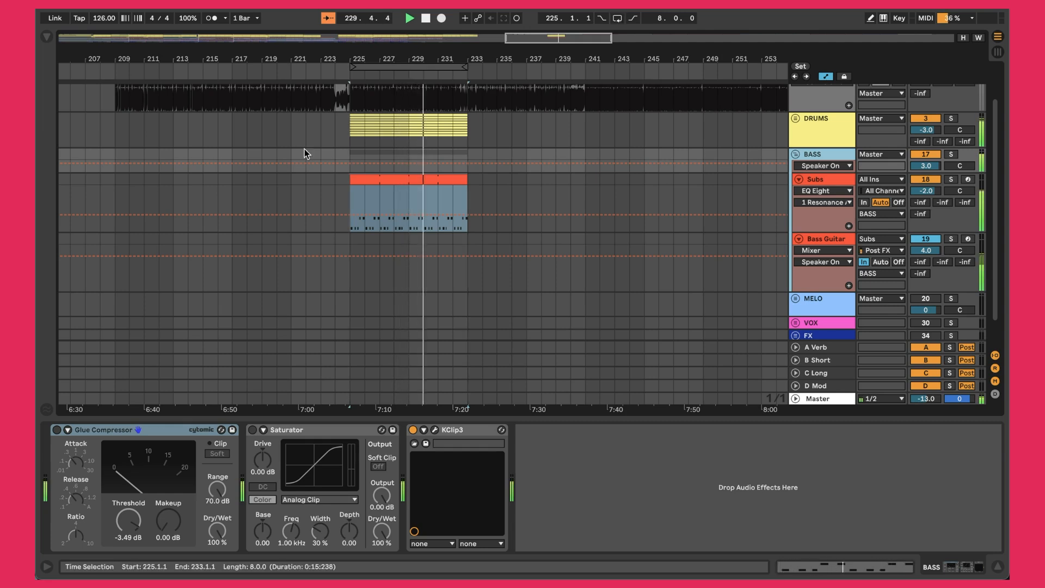
Show the whole arrangement and play the full track from the first Subs clip at bar 17, focusing on that section
click(541, 188)
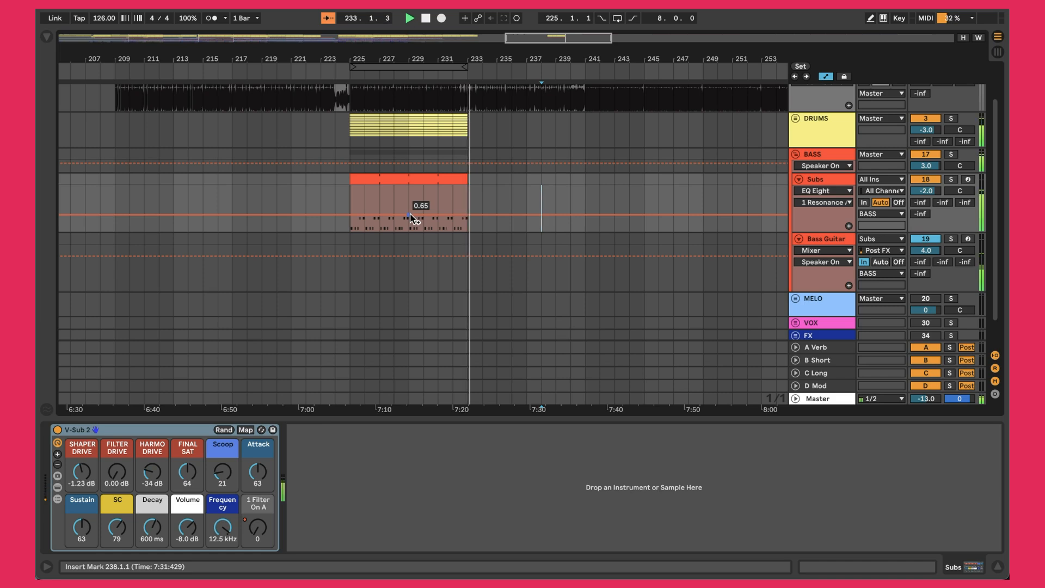
key(w)
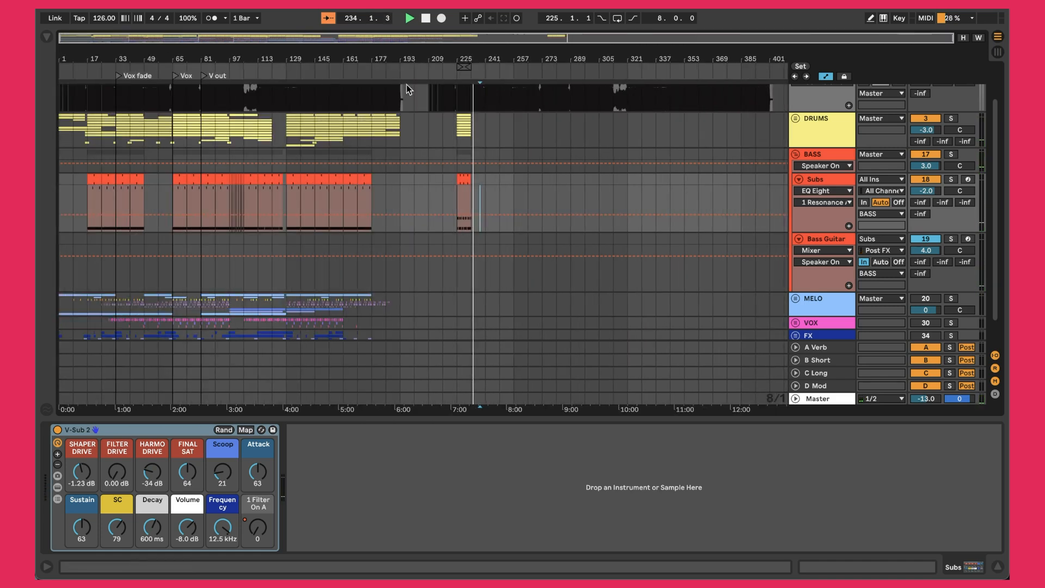
click(97, 177)
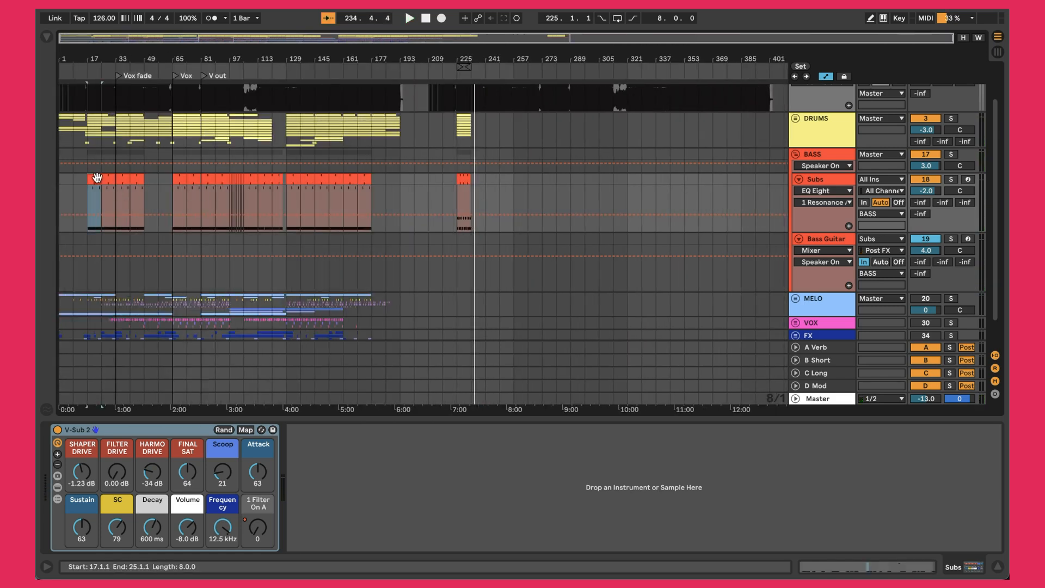
key(space)
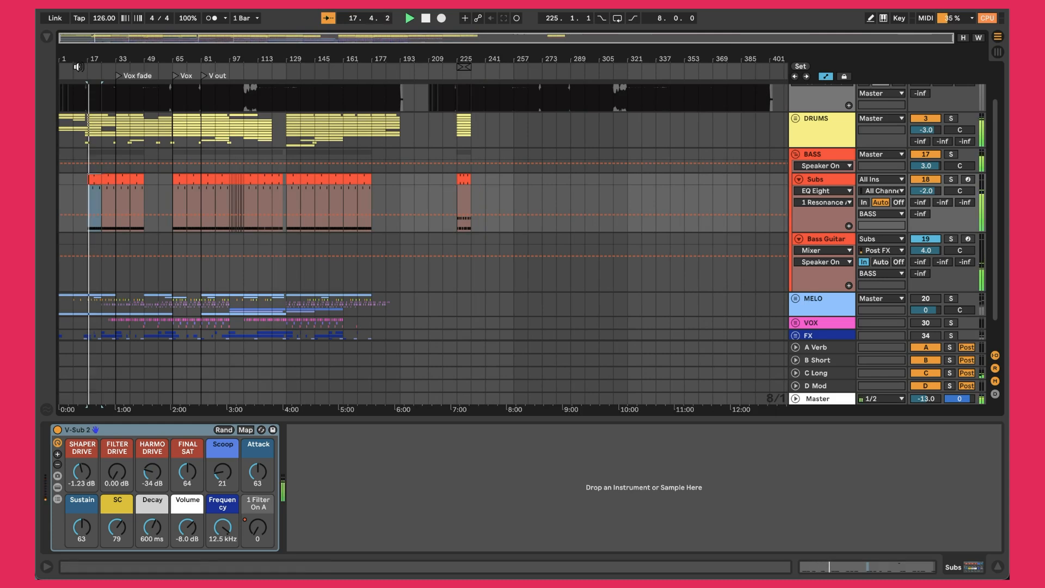
drag(77, 59, 77, 165)
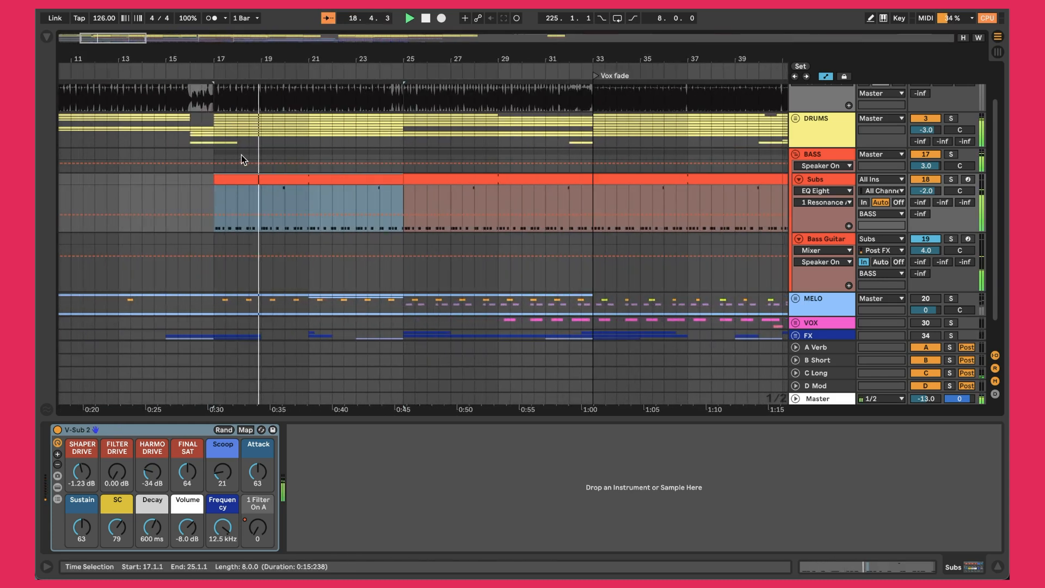
Open the Subs clip at bar 17 in an enlarged note editor to examine its bassline pattern
click(243, 178)
scroll(269, 236, down, 3)
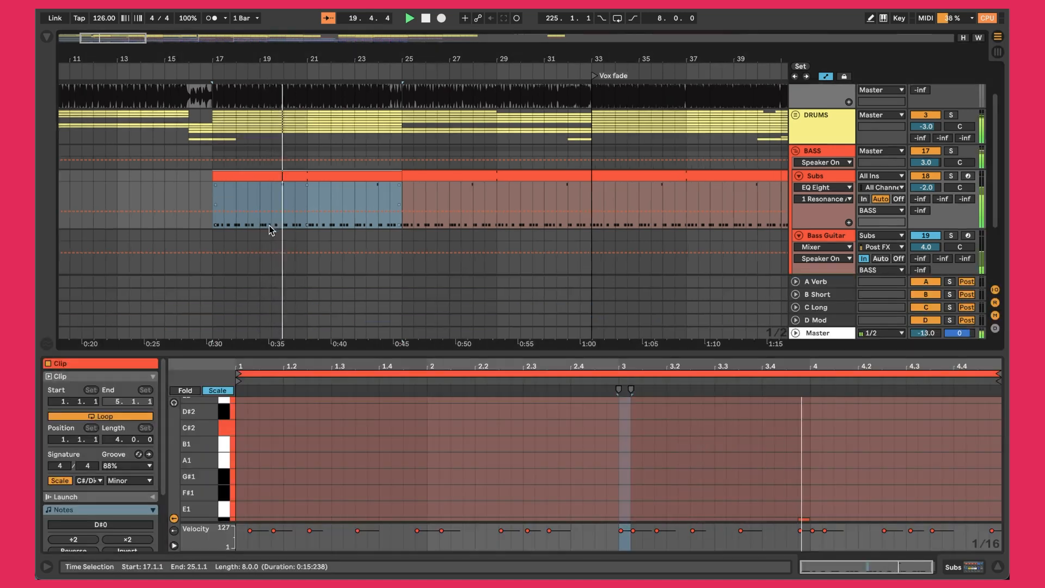
drag(331, 350, 345, 170)
click(430, 300)
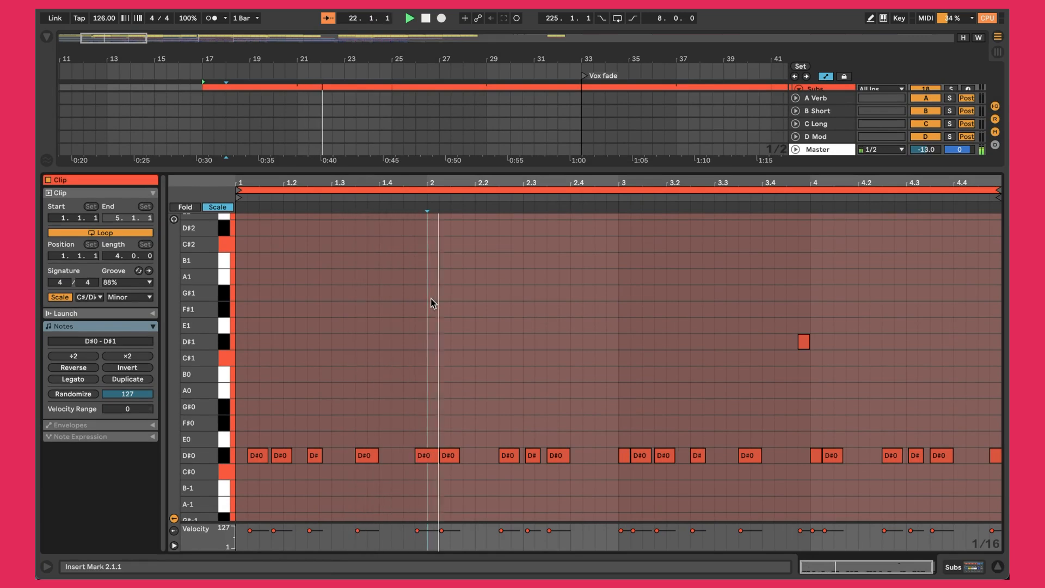